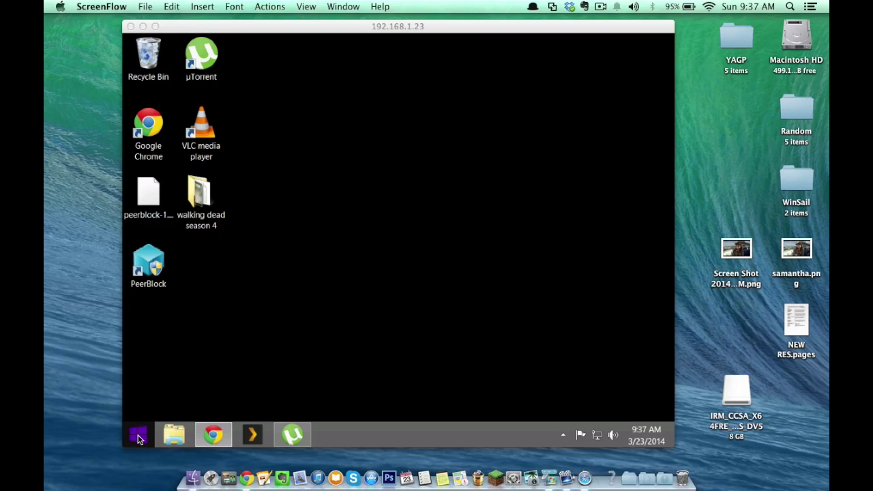
- Search the remote Windows PC for "group po", open the Local Group Policy Editor and widen its tree pane
left_click(179, 366)
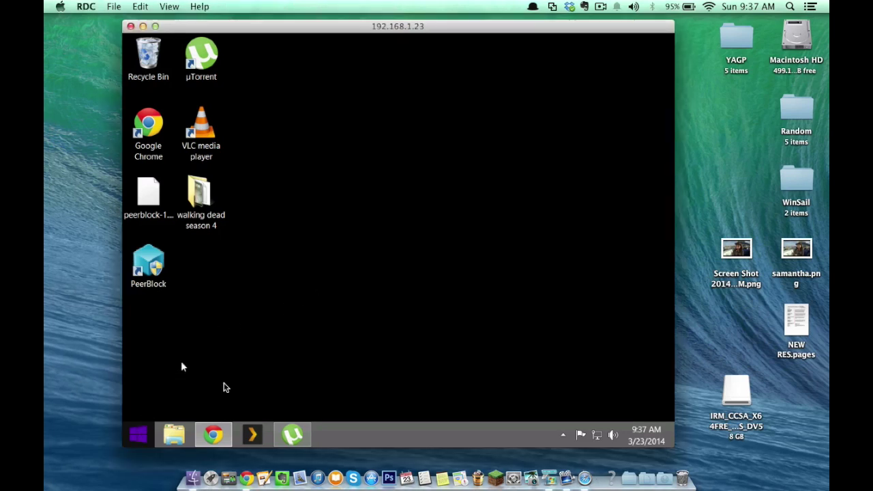
right_click(138, 430)
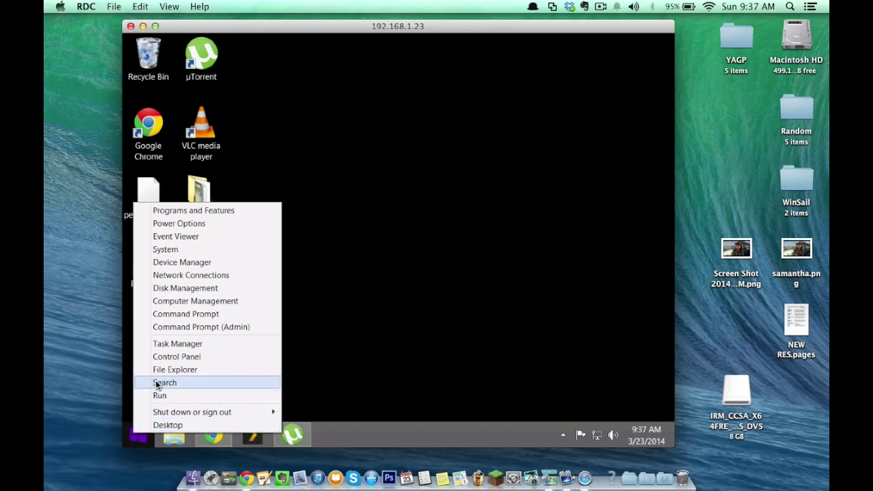
left_click(177, 381)
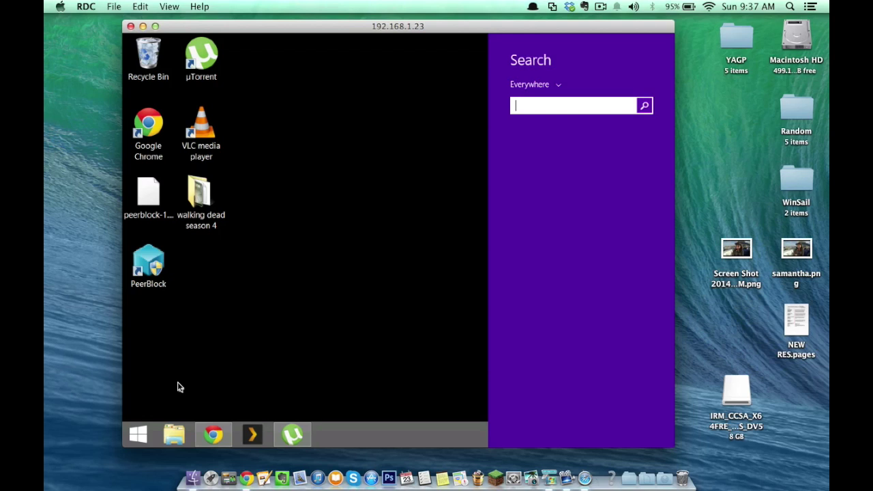
type("group po")
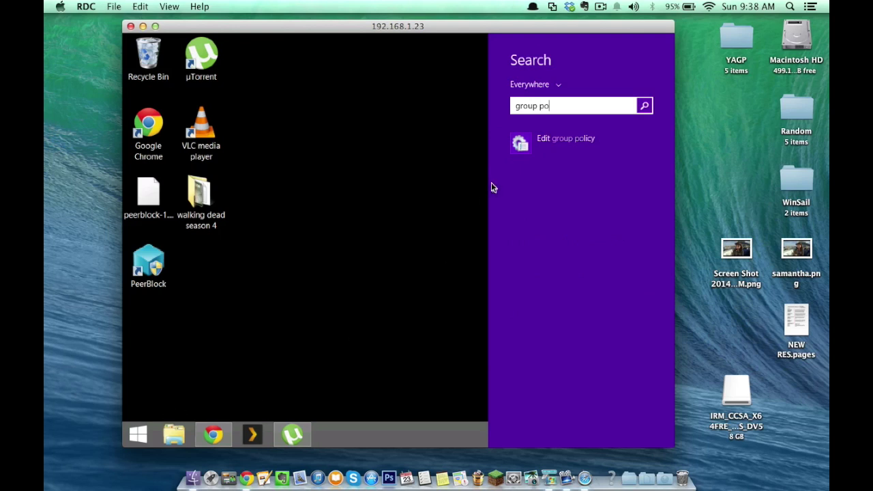
left_click(544, 138)
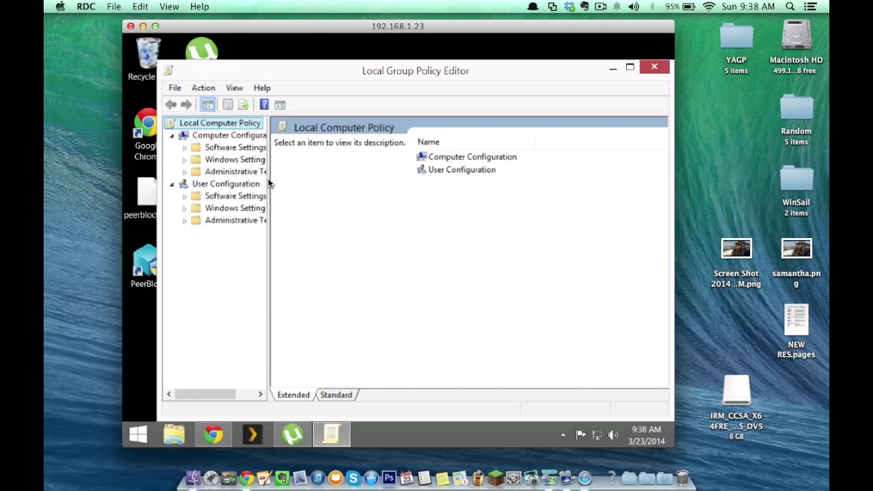
left_click_drag(267, 178, 376, 168)
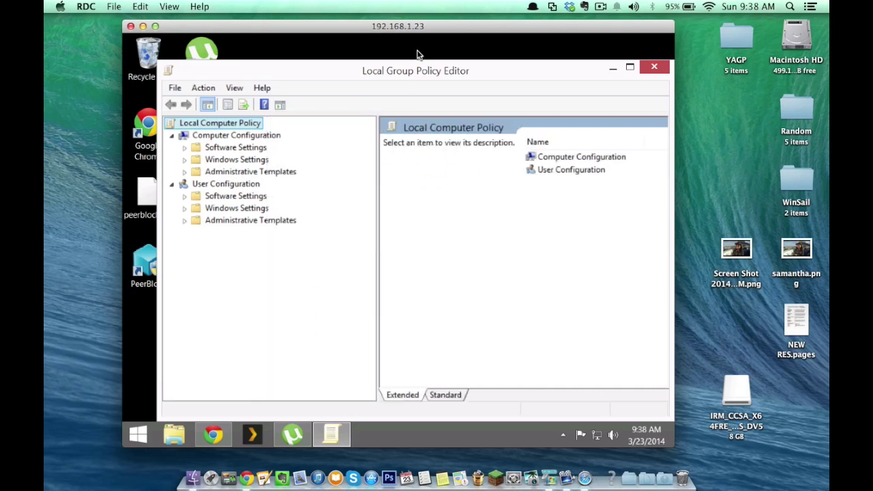
- Under Computer Configuration, open Administrative Templates > Windows Components > Remote Desktop Services > Remote Desktop Session Host > Security
left_click(184, 172)
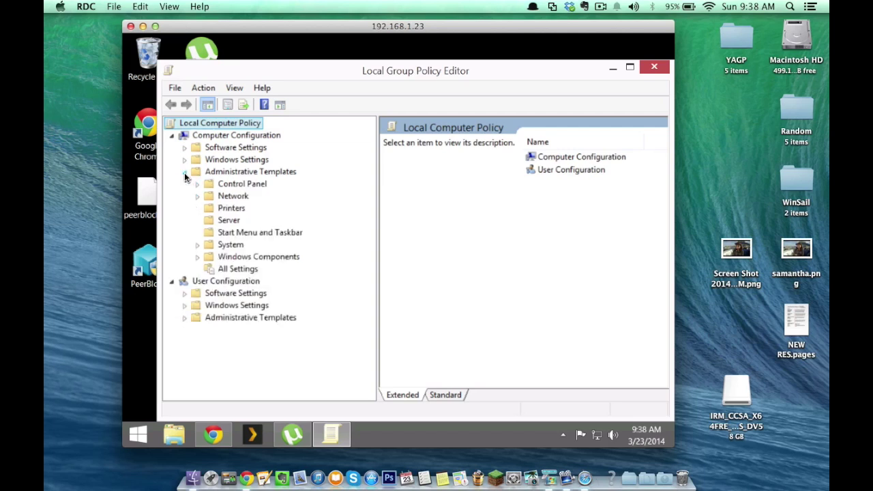
left_click(198, 257)
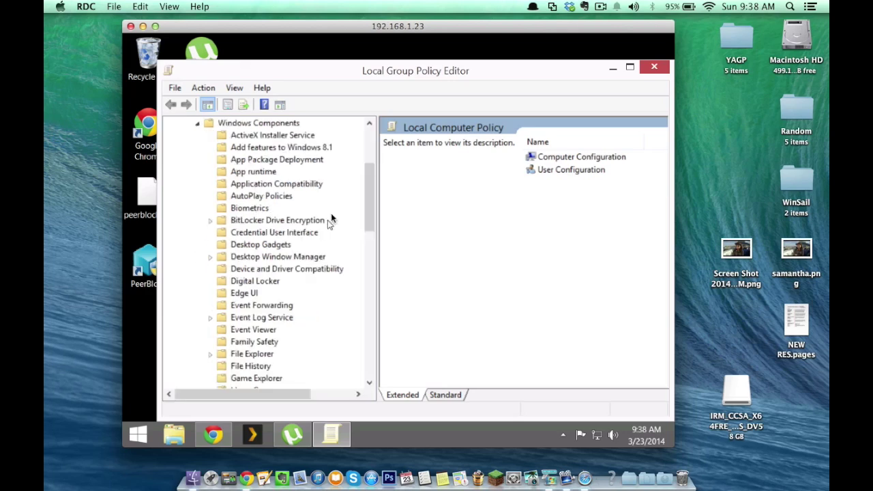
left_click_drag(370, 189, 367, 229)
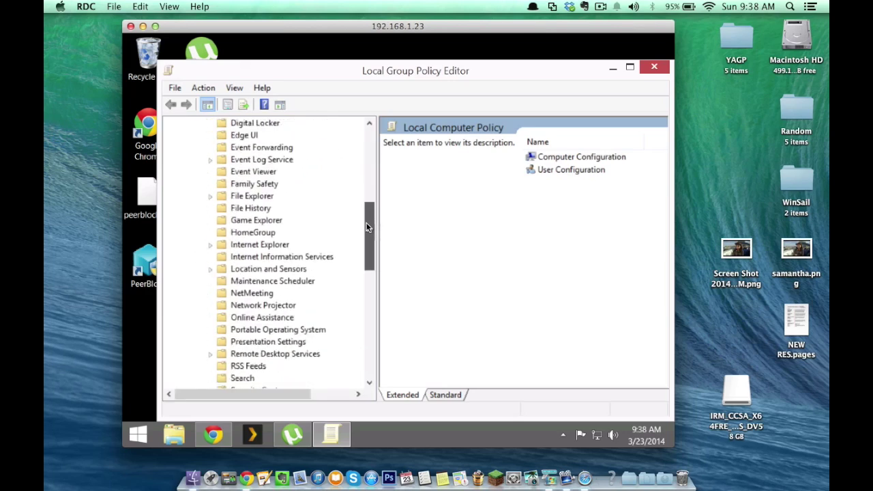
left_click(209, 353)
left_click_drag(367, 263, 367, 274)
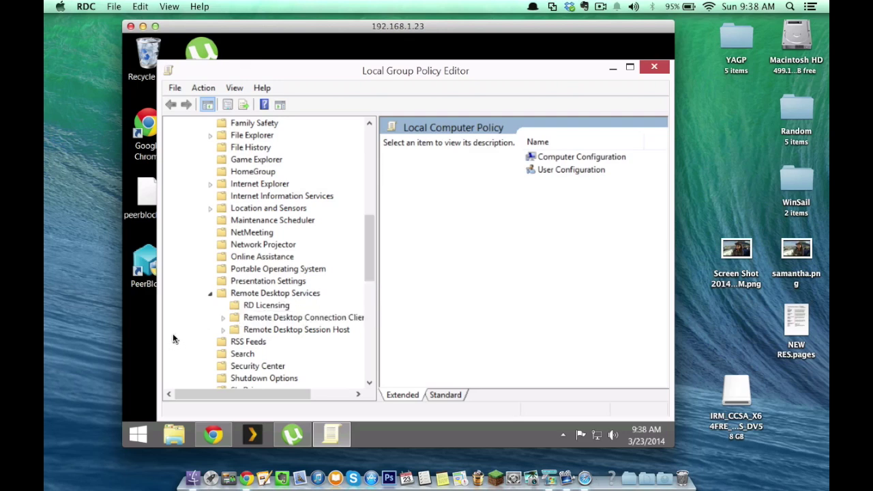
left_click(223, 330)
left_click_drag(367, 247, 365, 258)
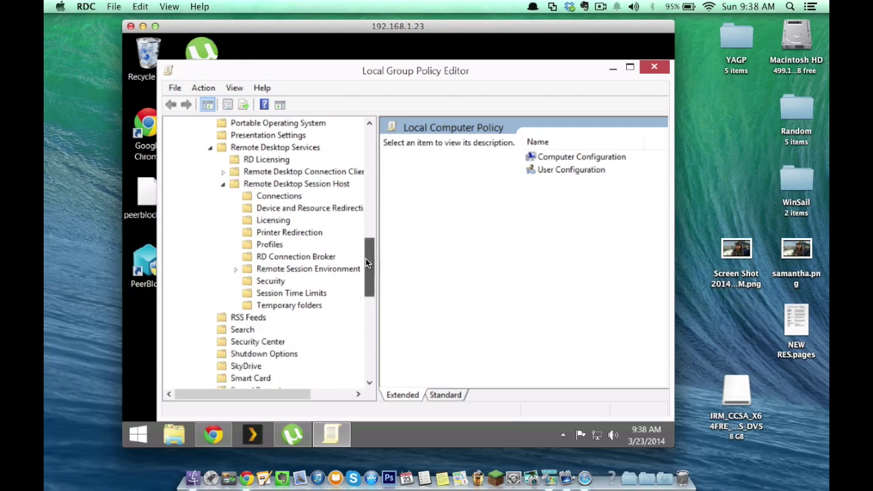
left_click(265, 281)
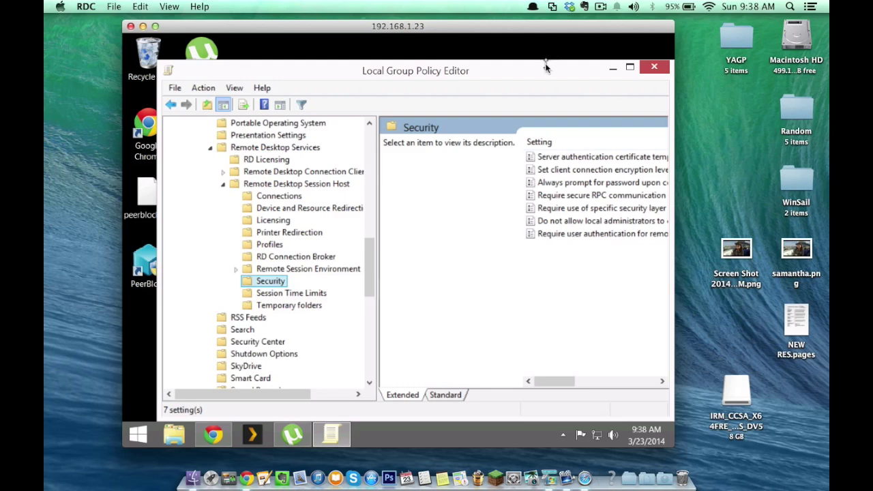
- Examine the Require secure RPC communication policy setting and close it without changes
left_click_drag(530, 70, 489, 64)
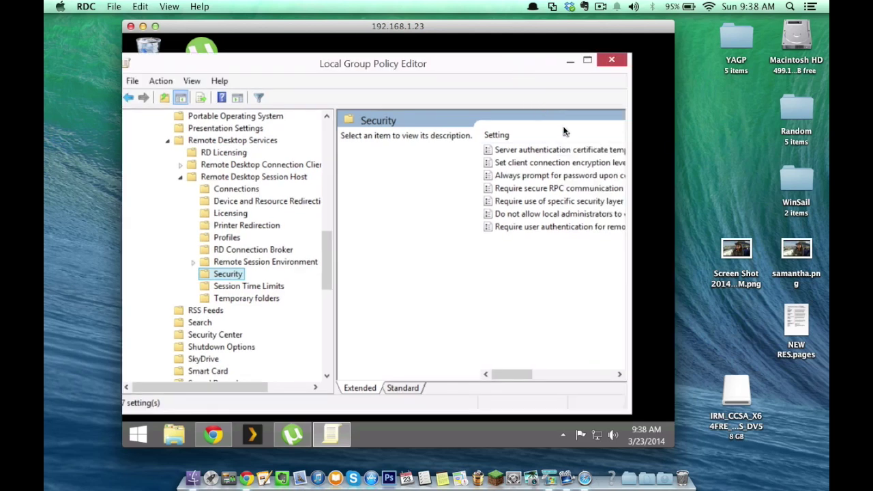
double_click(513, 192)
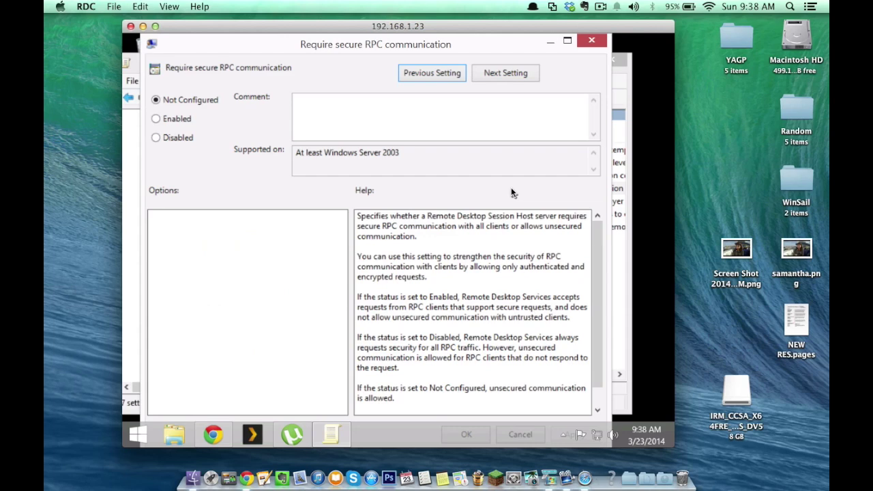
left_click(585, 39)
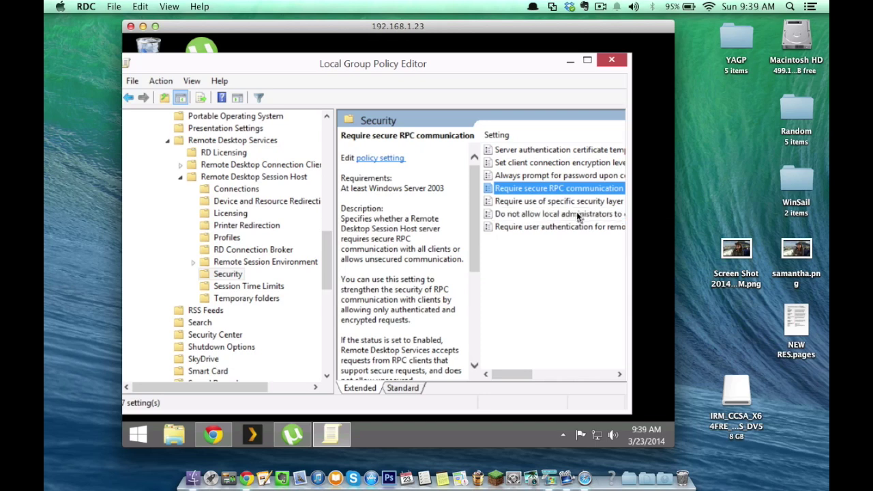
- Check the state and security layer option of the policy requiring a specific security layer for remote (RDP) connections
left_click(528, 202)
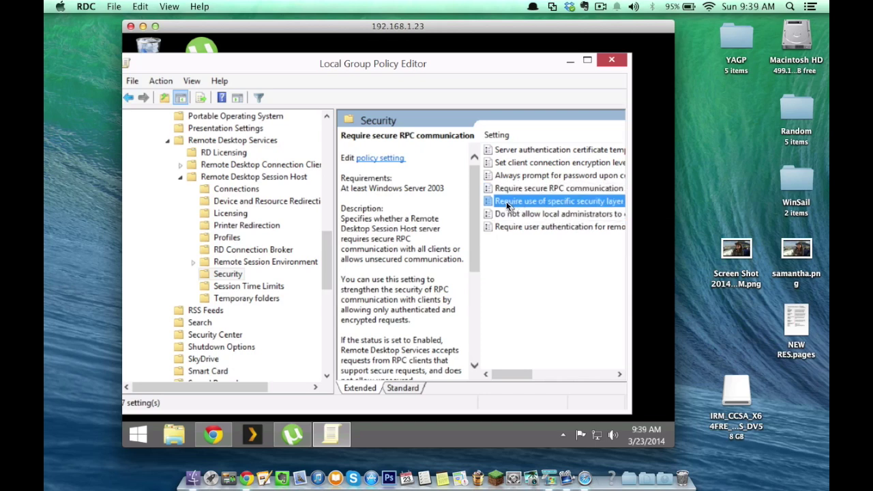
double_click(510, 201)
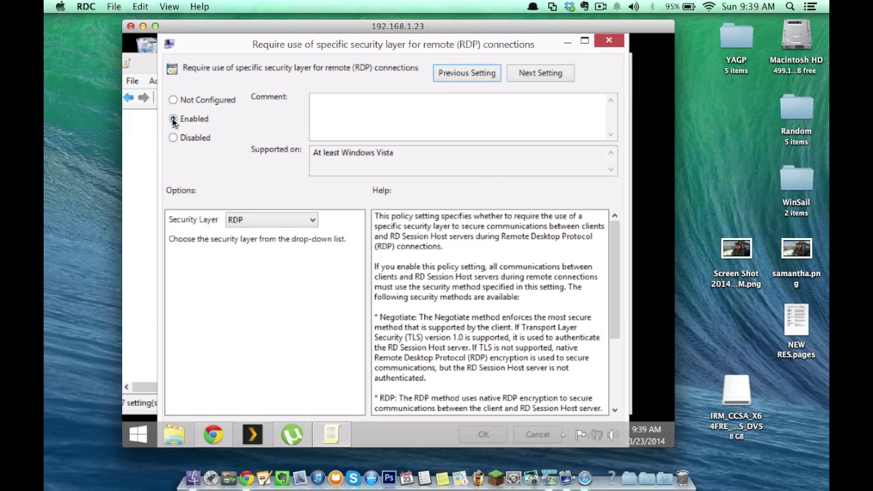
left_click(604, 37)
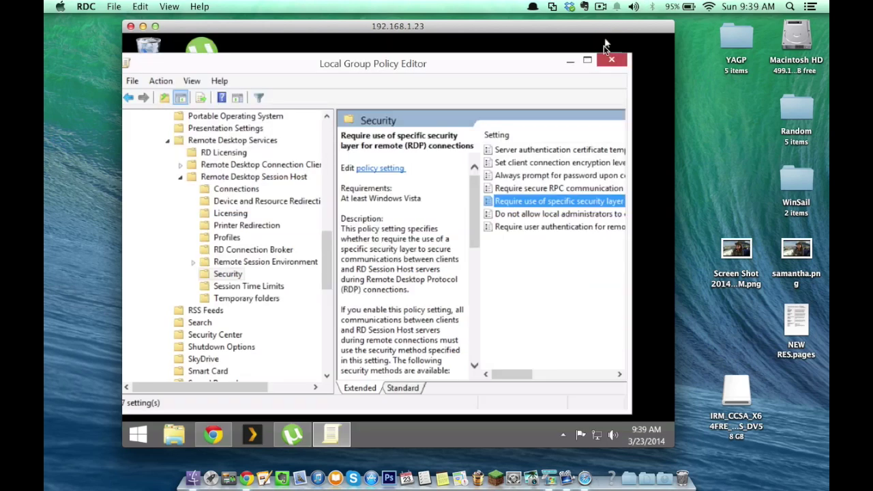
- Check the policy requiring user authentication by Network Level Authentication, and close the Local Group Policy Editor
double_click(515, 228)
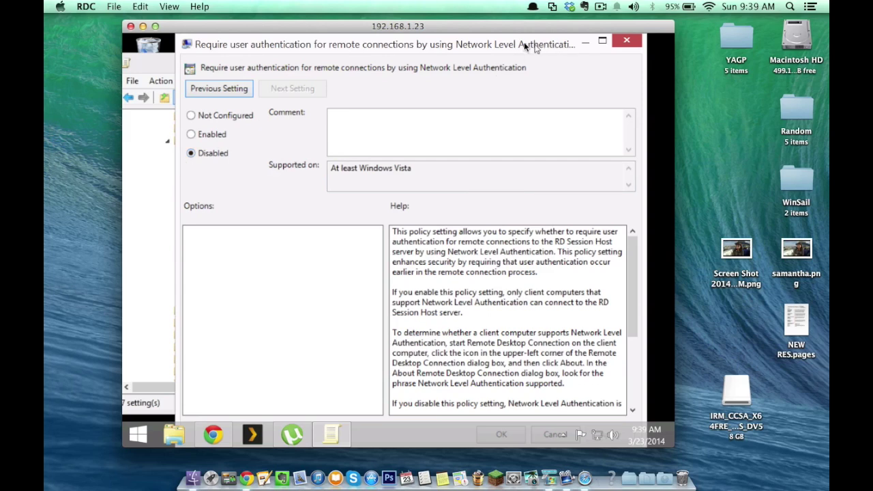
left_click_drag(485, 53, 457, 62)
left_click(597, 49)
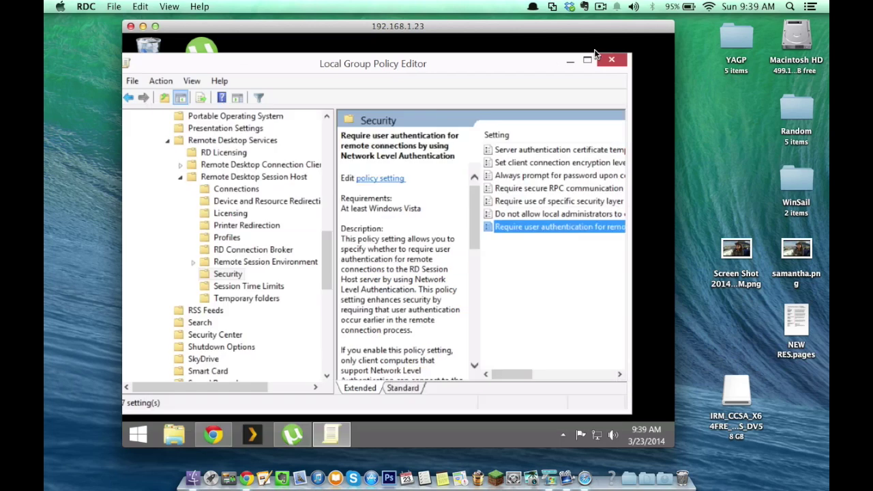
left_click_drag(468, 62, 483, 61)
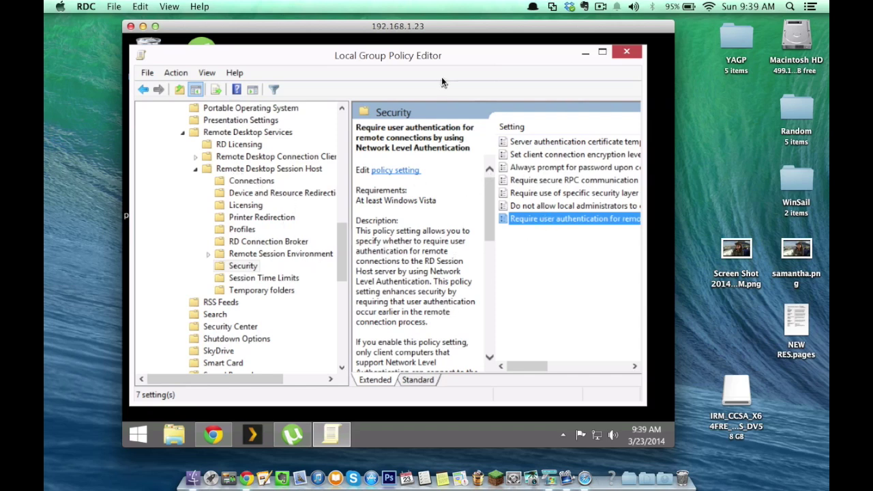
left_click(633, 51)
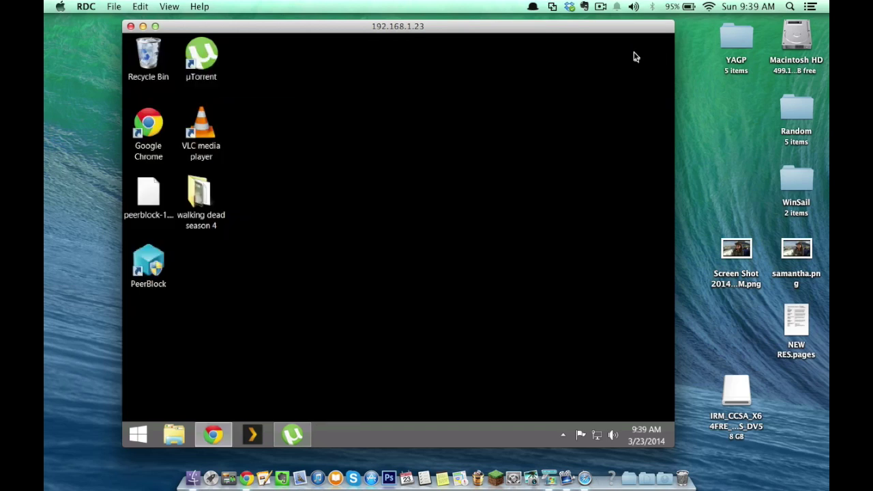
- Close the remote desktop session to 192.168.1.23 and save the changes to the Default.rdp connection file
left_click_drag(327, 185, 517, 314)
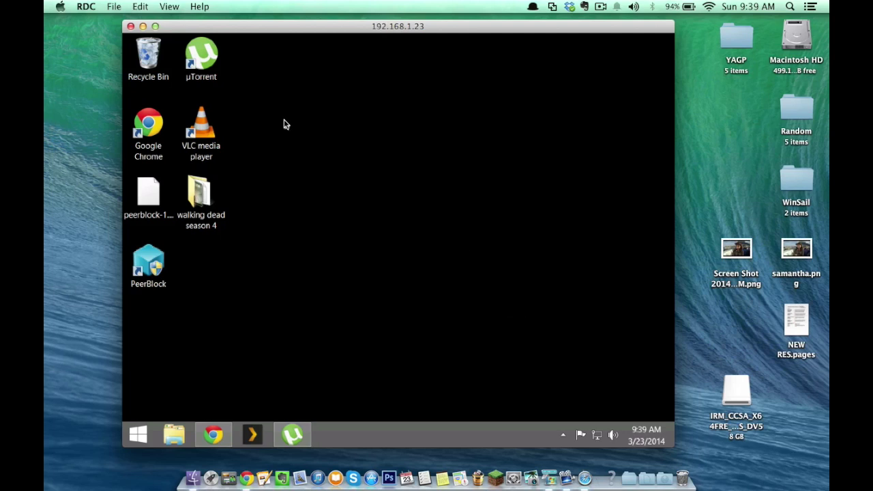
left_click_drag(287, 30, 307, 36)
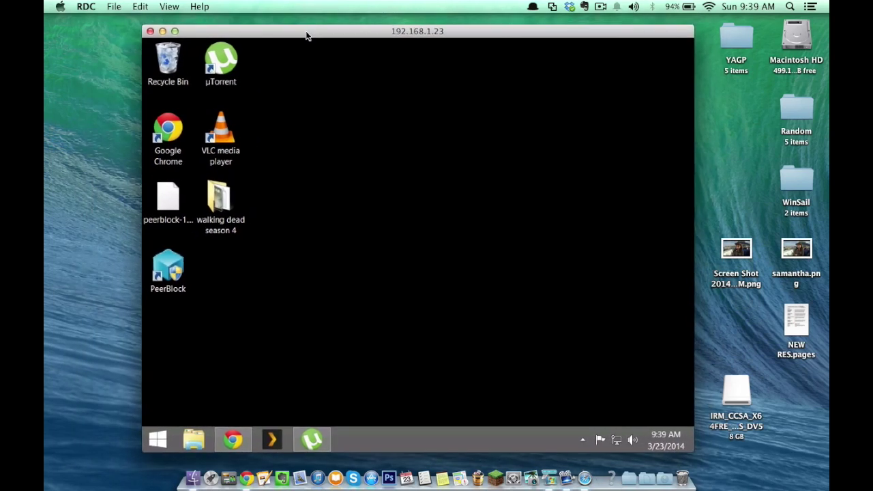
left_click(149, 32)
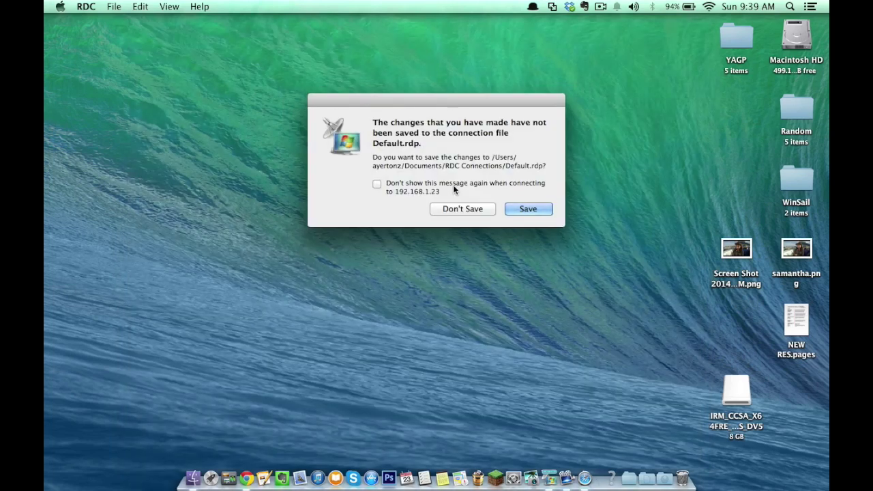
left_click(517, 208)
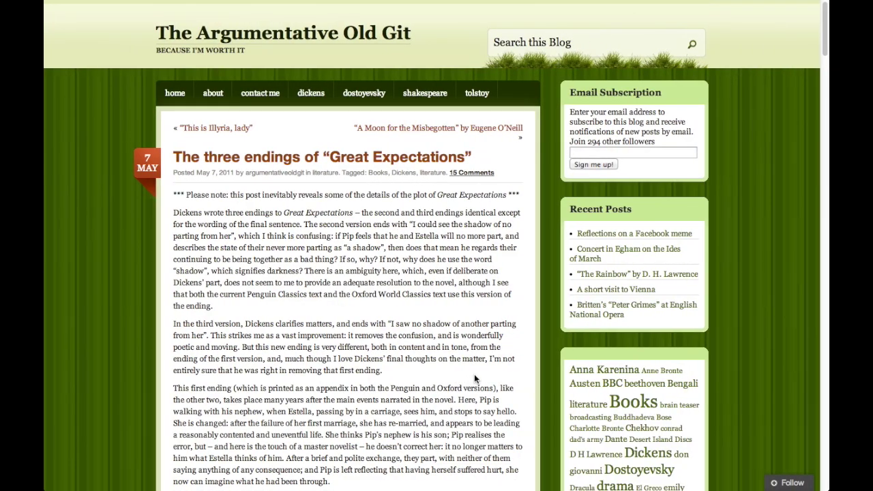
- In Chrome, replace the Great Expectations blog tab with a new tab and search the web for "whats my ip"
key("super+t")
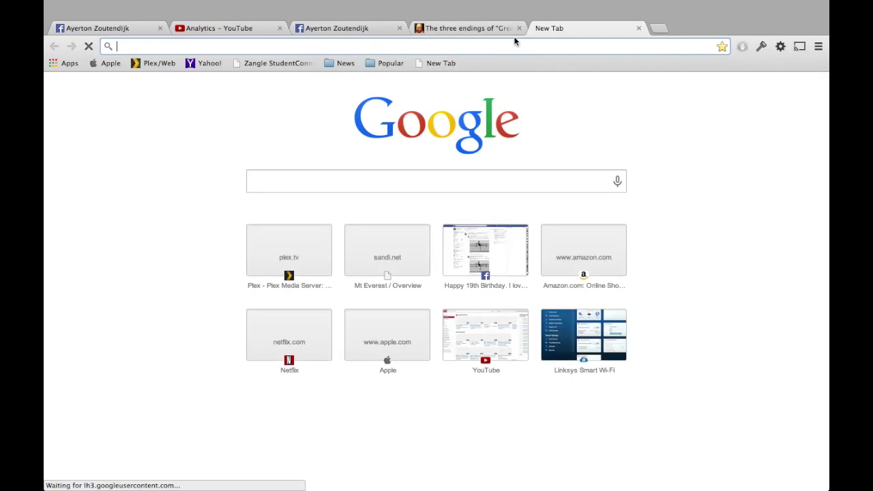
left_click(519, 29)
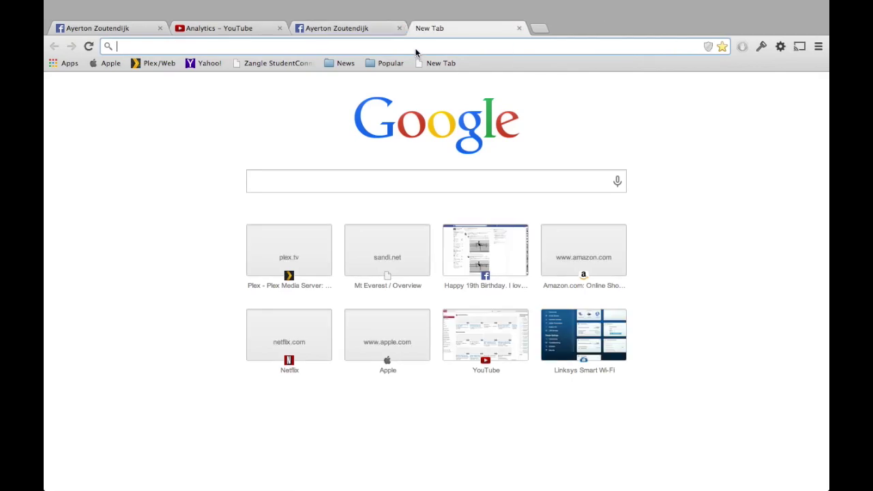
type("wh")
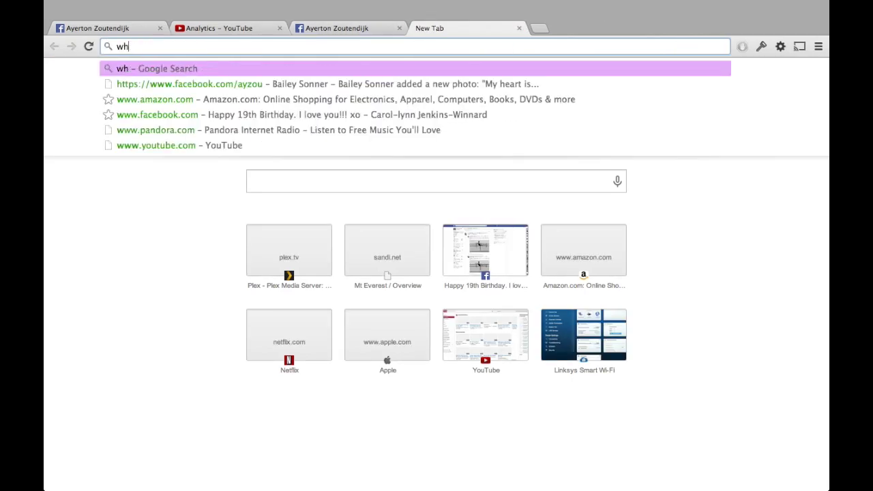
type("ats my ip")
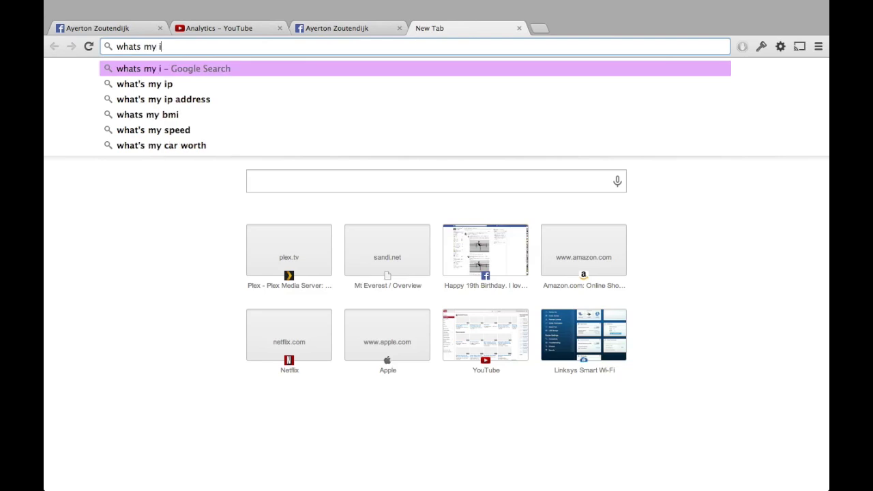
key("Return")
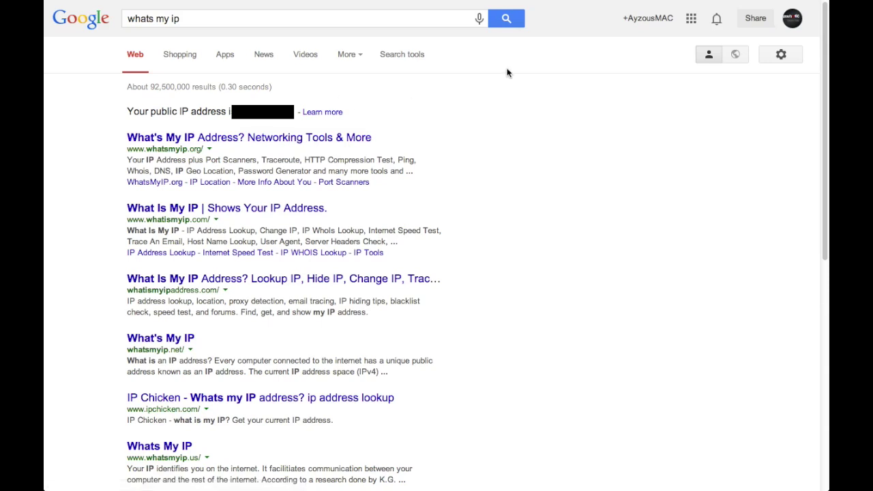
- Open the router's administration page at 192.168.1.1 in a new browser tab
key("super+t")
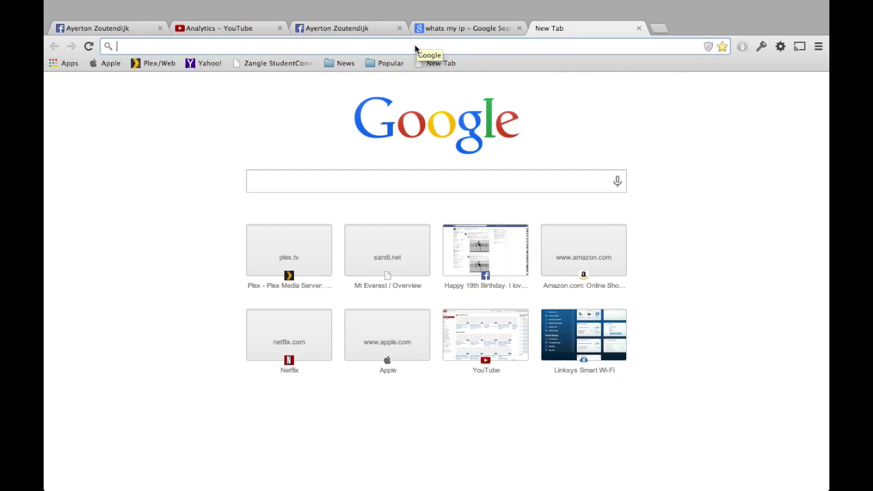
type("192.16")
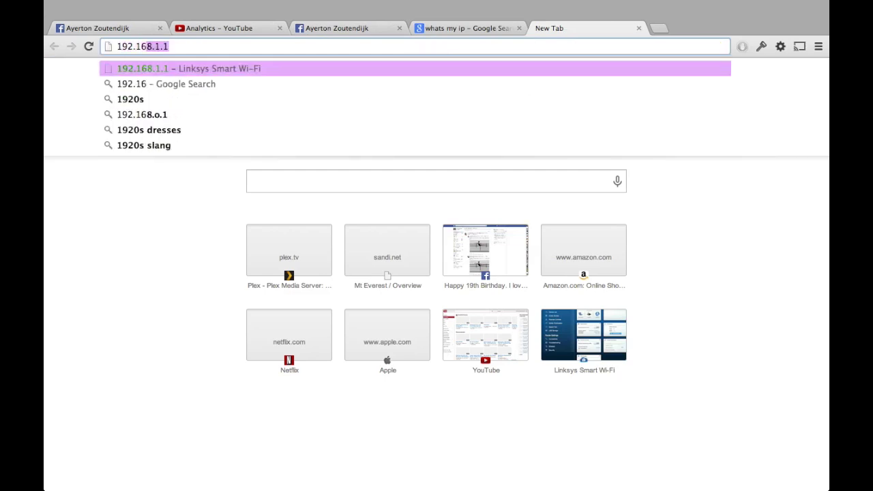
type("8.1.1")
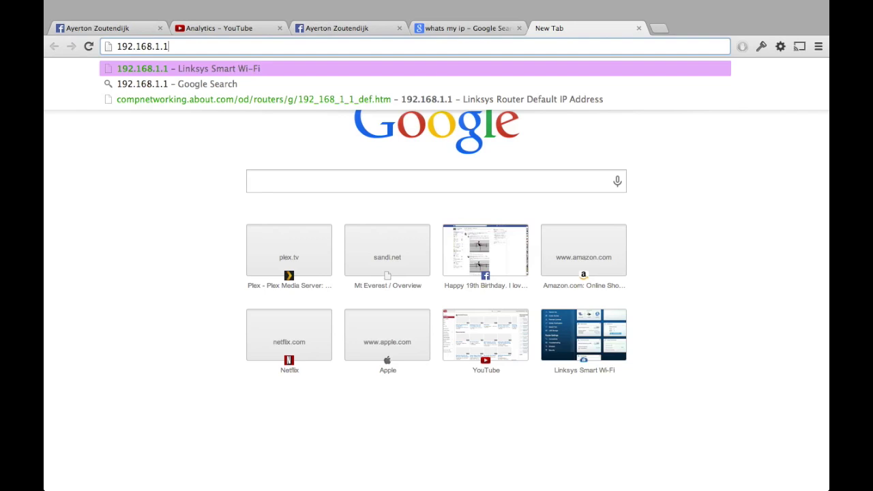
key("Return")
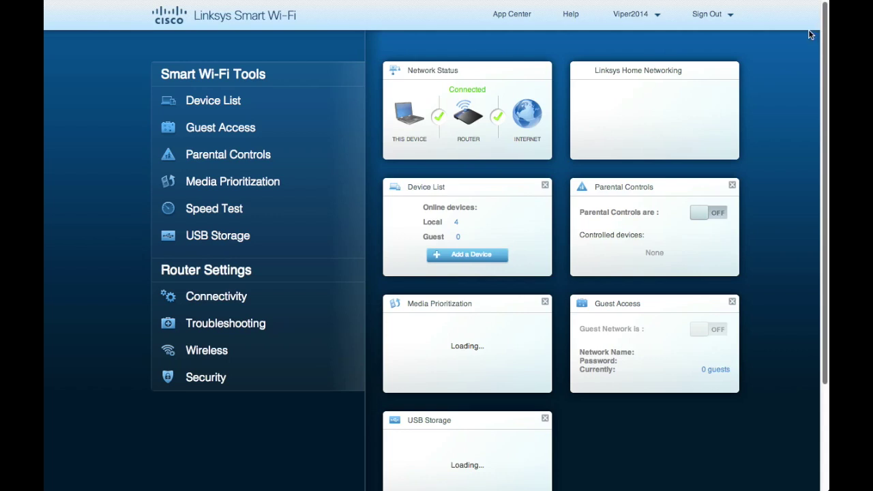
- Open the router's Security settings and display the Single Port Forwarding rules for apps and gaming
scroll(321, 341, "down", 3)
scroll(522, 28, "up", 3)
scroll(218, 191, "down", 1)
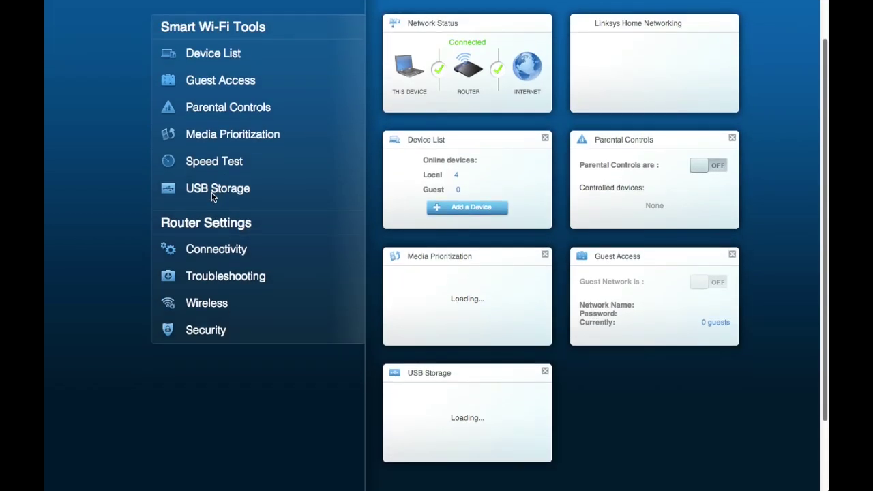
scroll(204, 273, "down", 2)
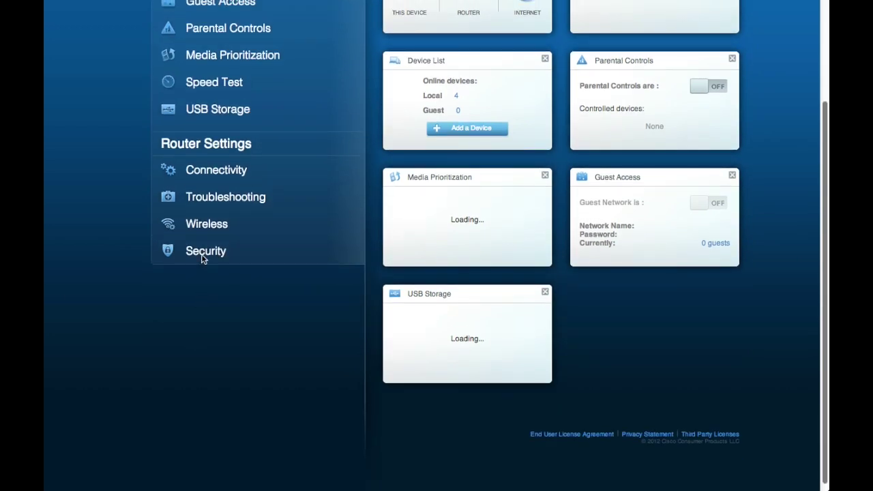
left_click(203, 255)
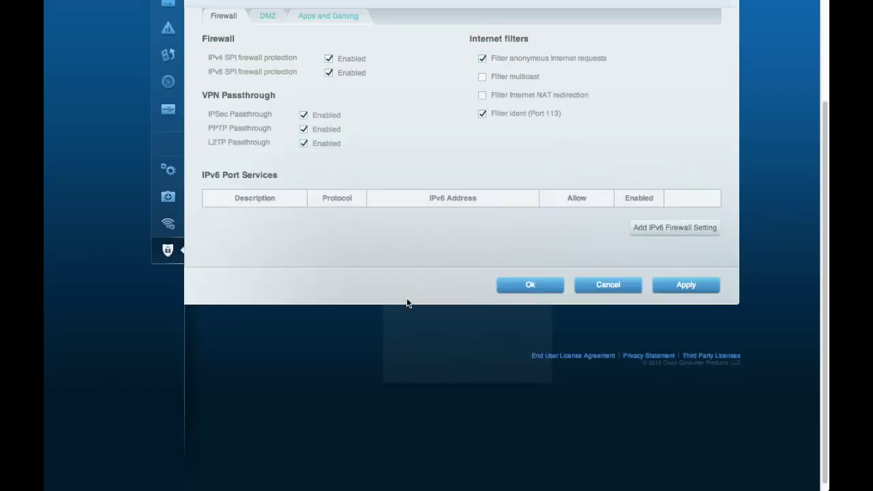
scroll(774, 286, "up", 3)
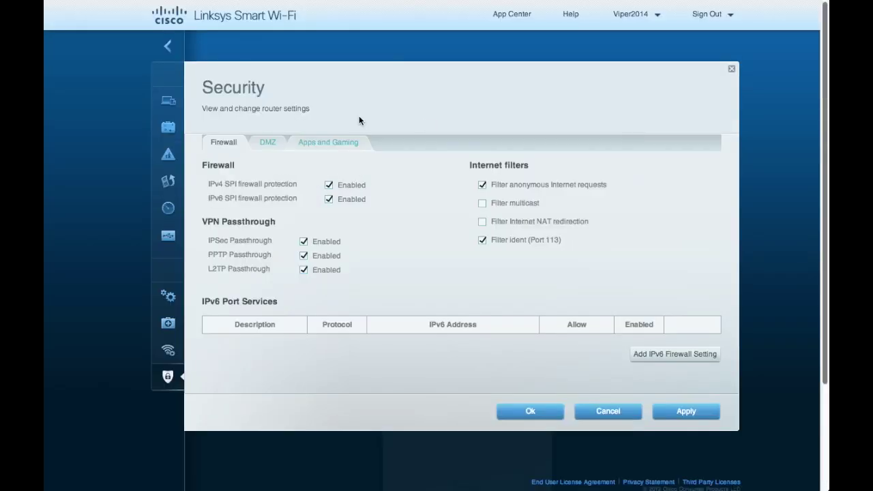
left_click(333, 144)
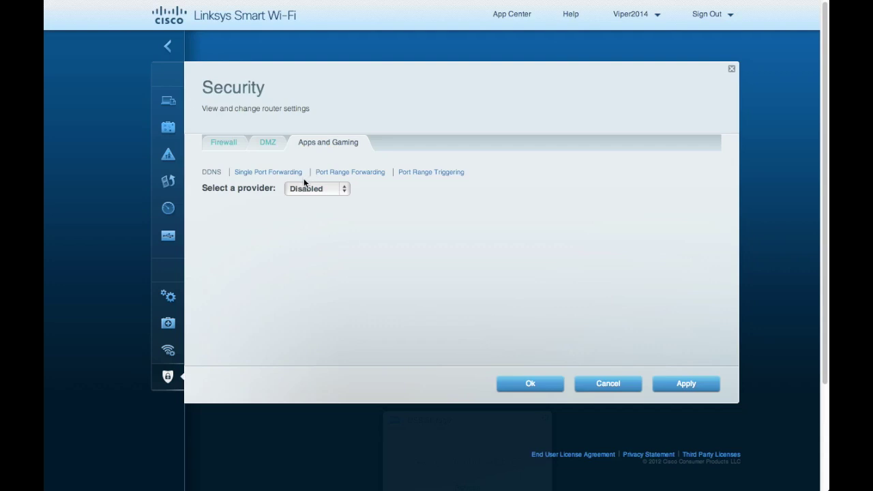
left_click(258, 173)
- Fill in a new single port forwarding rule named rdp with external and internal port 3389 and protocol TCP
left_click(666, 270)
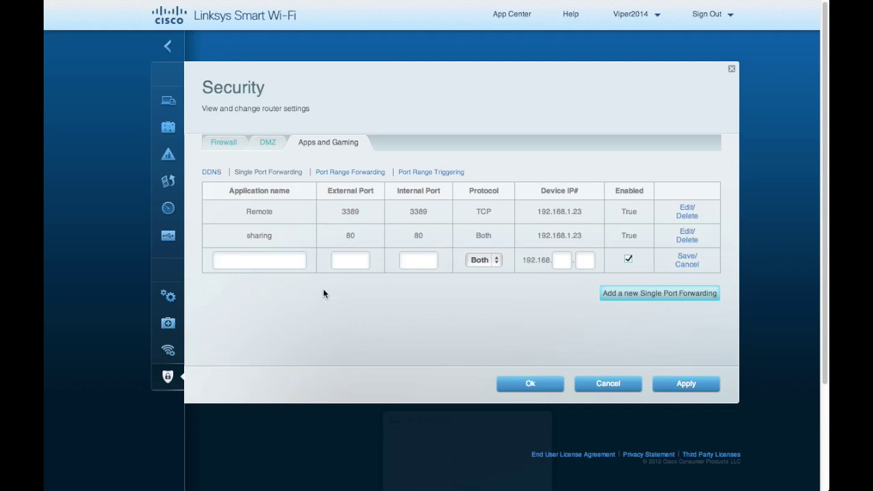
left_click(254, 263)
type("rdp")
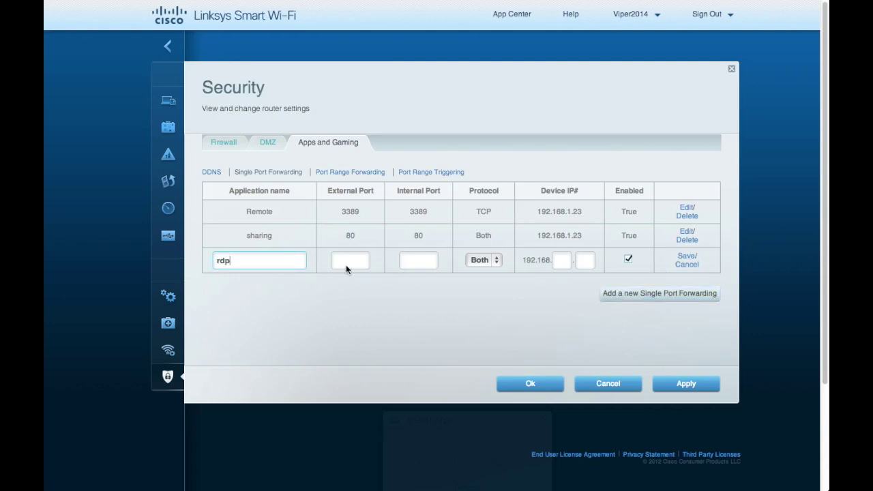
type("33893389")
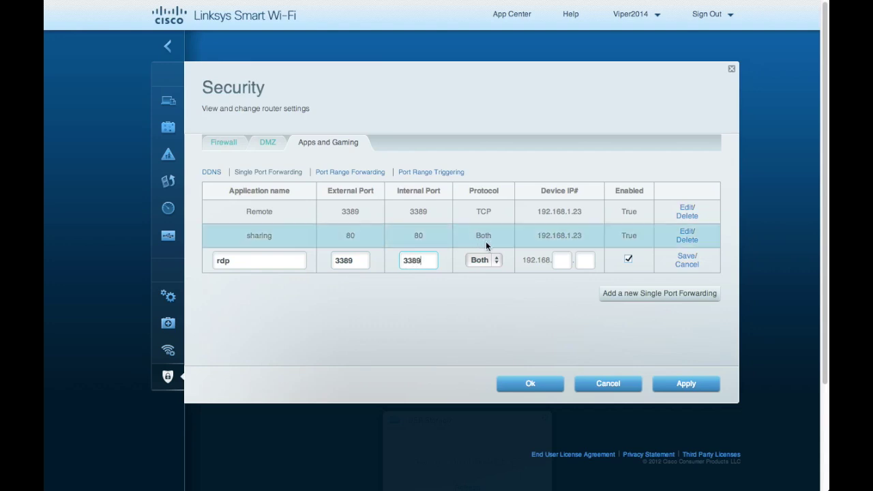
left_click(492, 264)
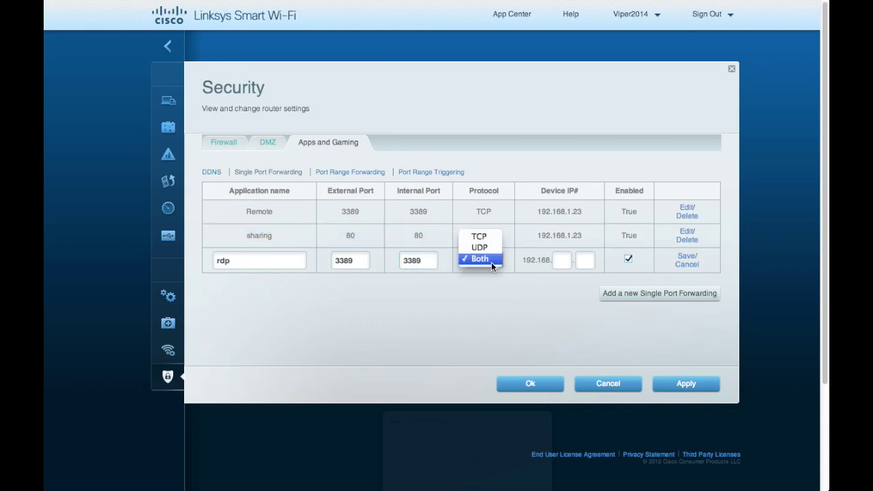
left_click(489, 236)
left_click(490, 260)
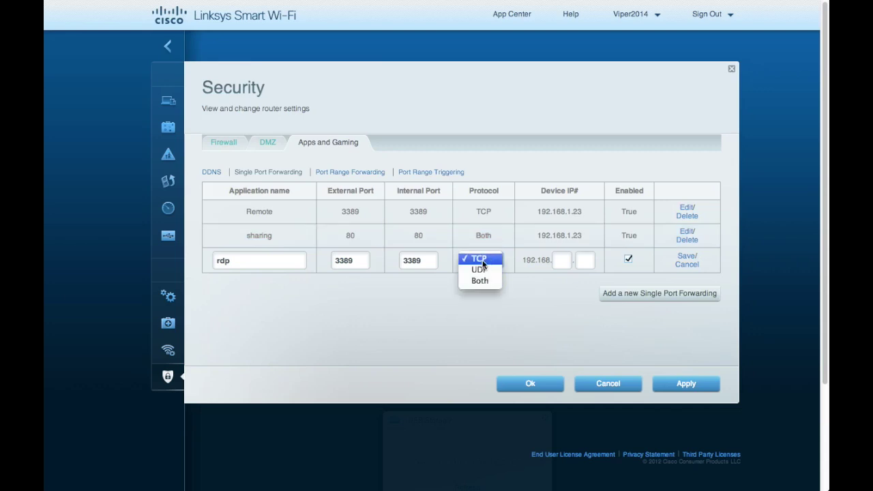
left_click(480, 259)
- Enter 192.168.1.23 as the rdp rule's device IP and cancel the security changes
left_click(562, 265)
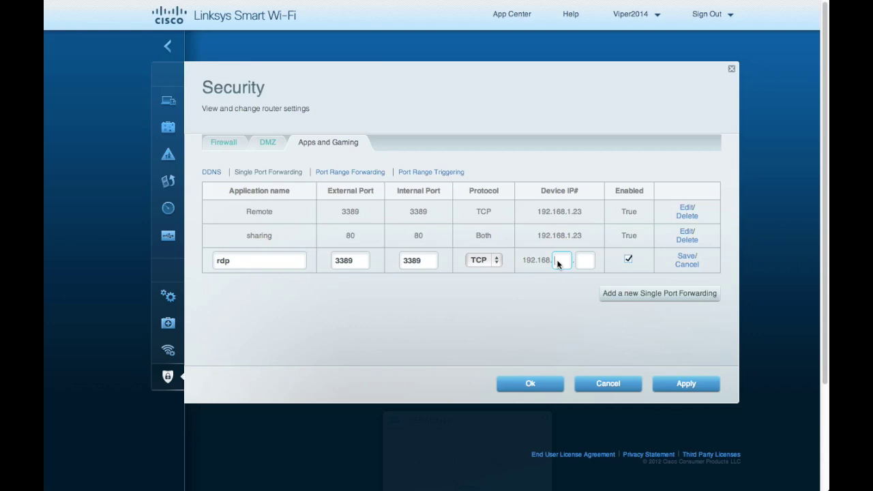
type("1'")
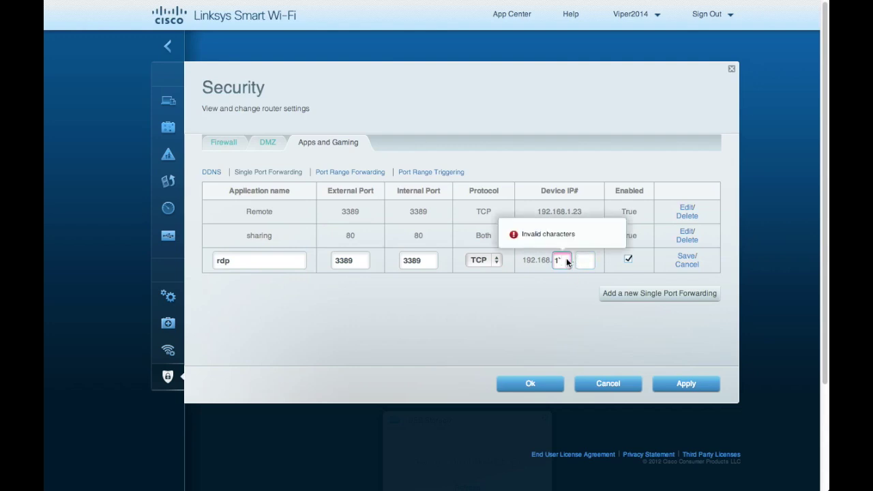
key("BackSpace")
left_click(585, 264)
type("23")
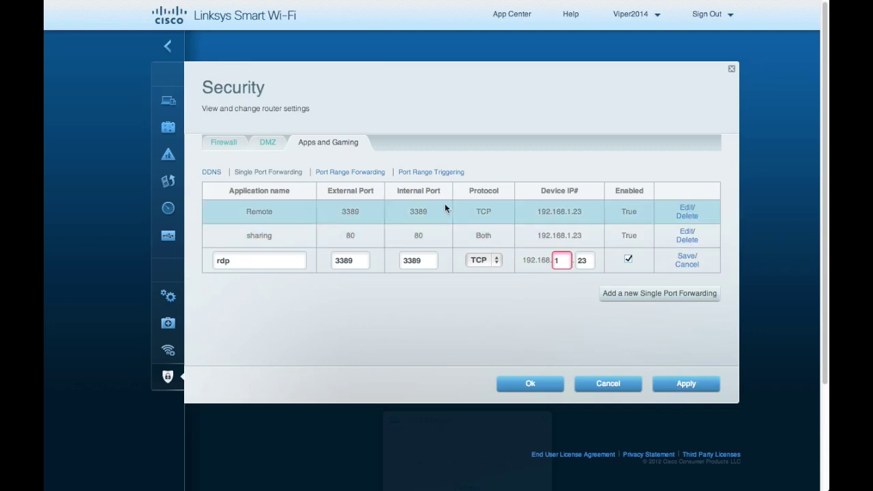
left_click(600, 385)
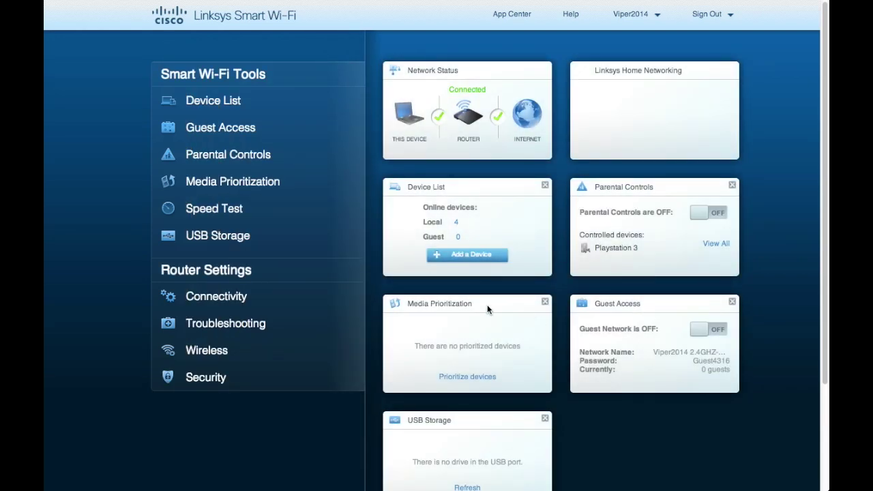
- Return to the "whats my ip" search results in Chrome and copy the public IP address
key("super+q")
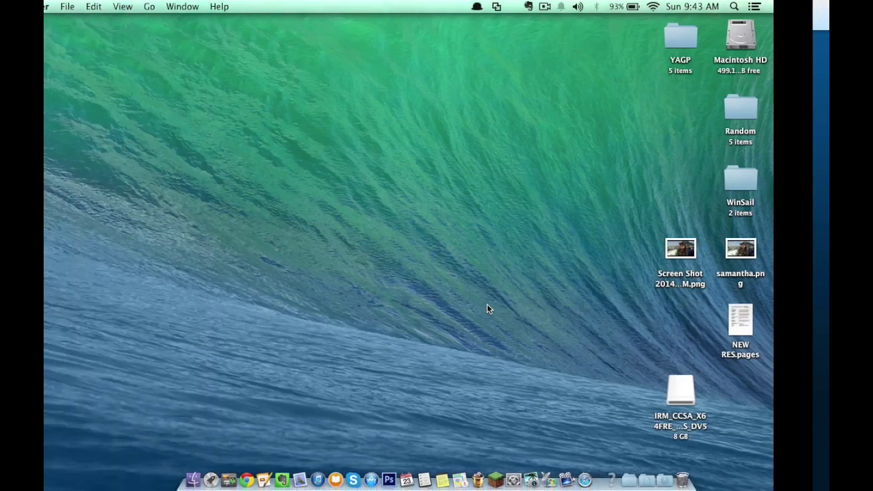
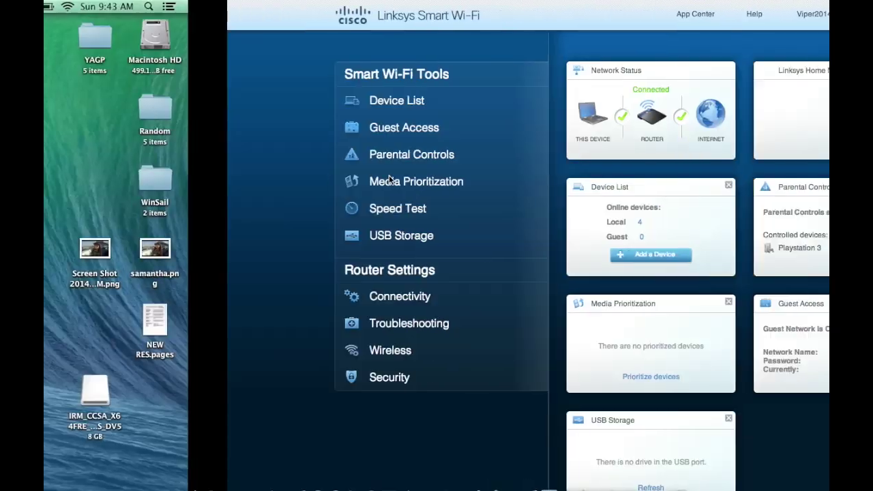
mouse_move(473, 11)
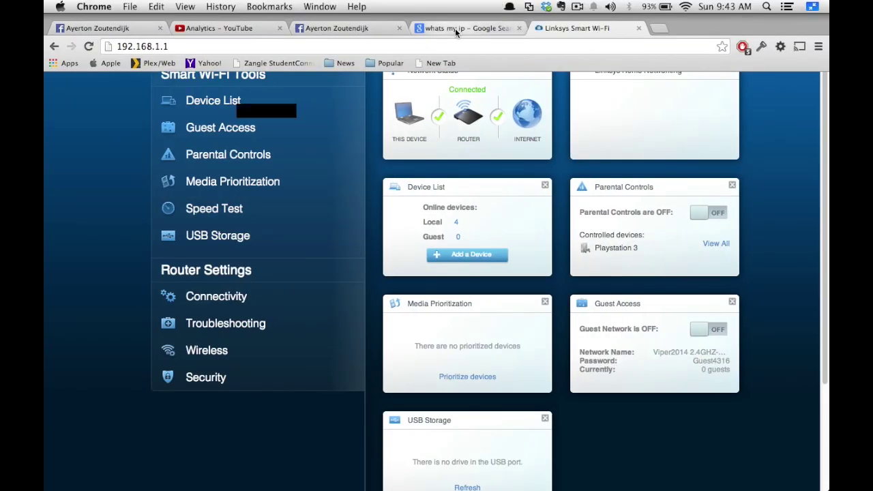
left_click(455, 28)
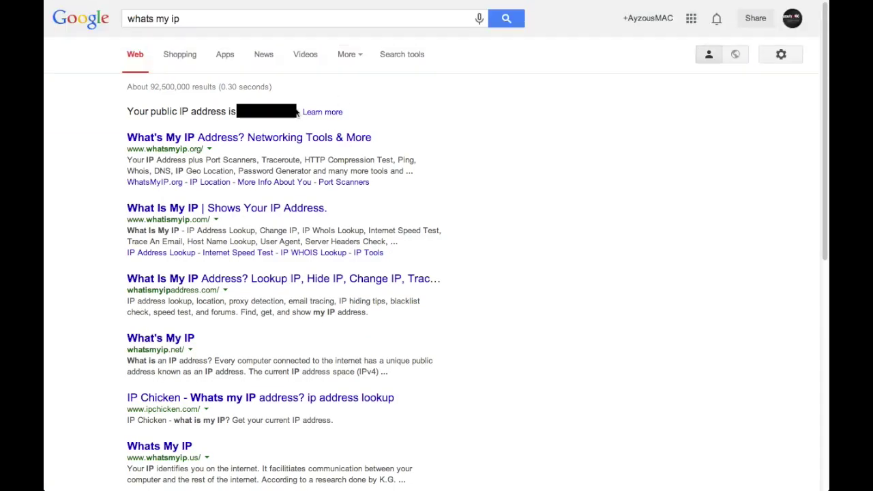
triple_click(238, 118)
left_click(238, 118)
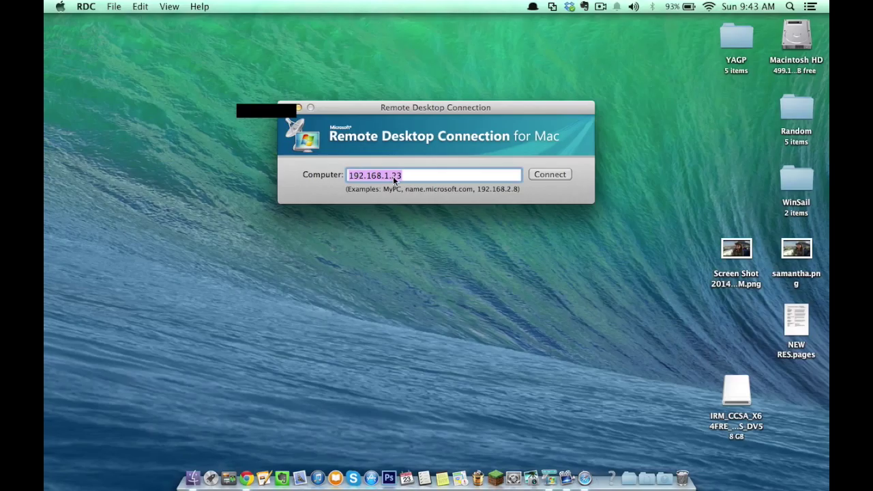
- In Remote Desktop Connection, connect to the copied public IP address on port 3389 and fit the remote desktop to the window
key("super+v")
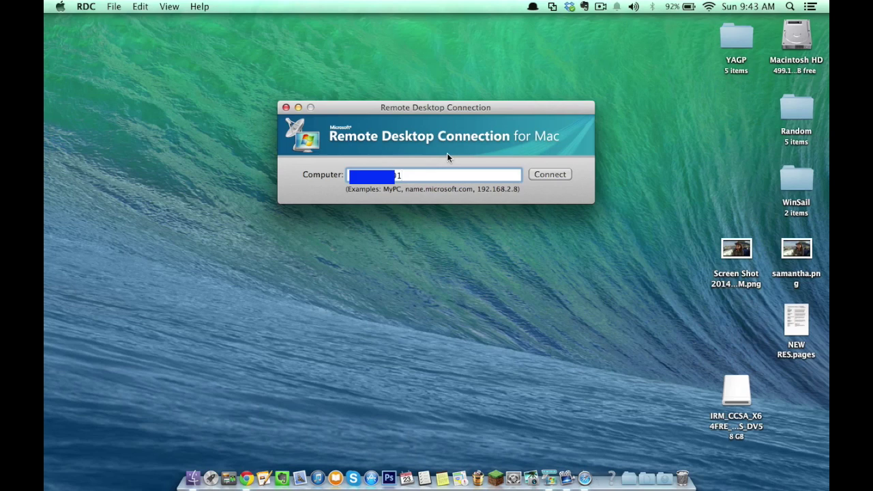
type(":3389")
key("Return")
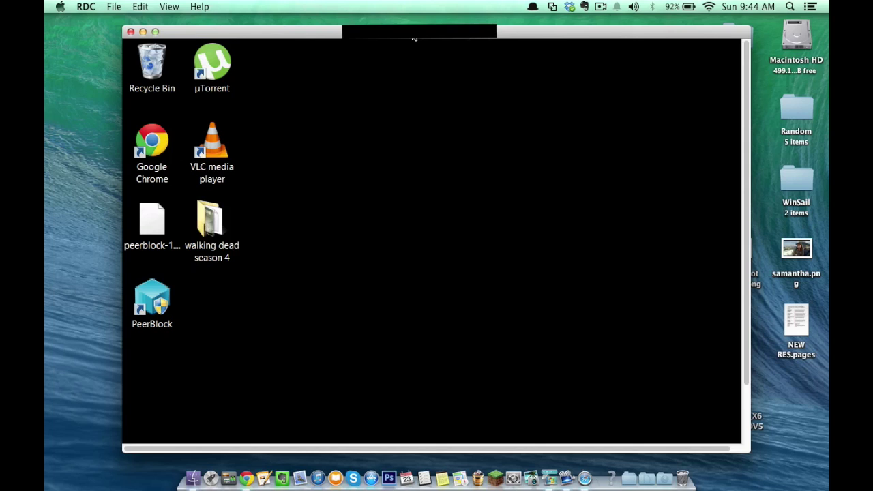
left_click(169, 7)
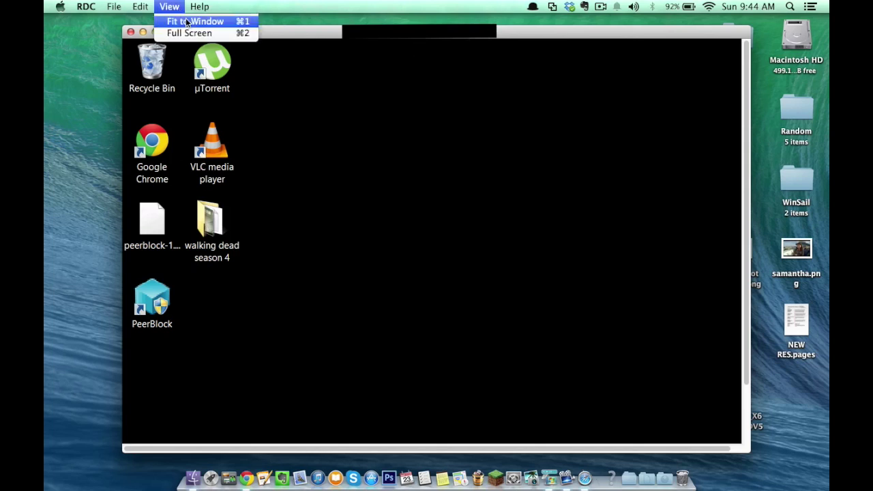
left_click(187, 22)
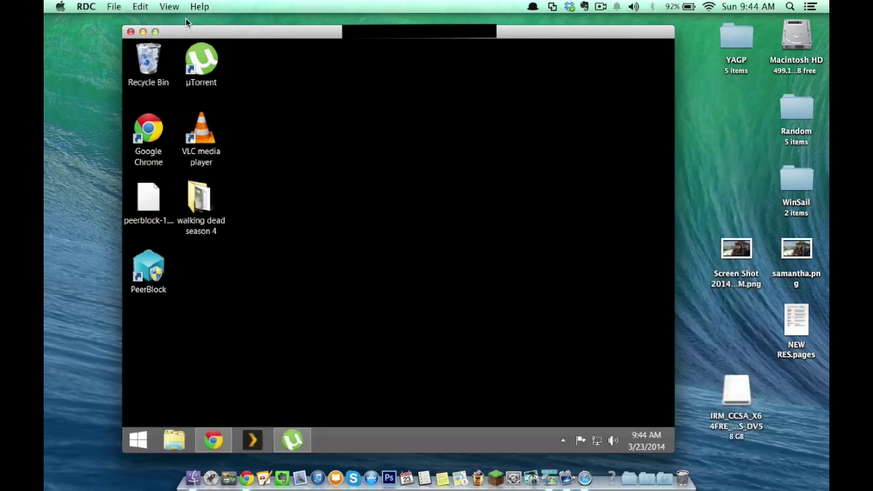